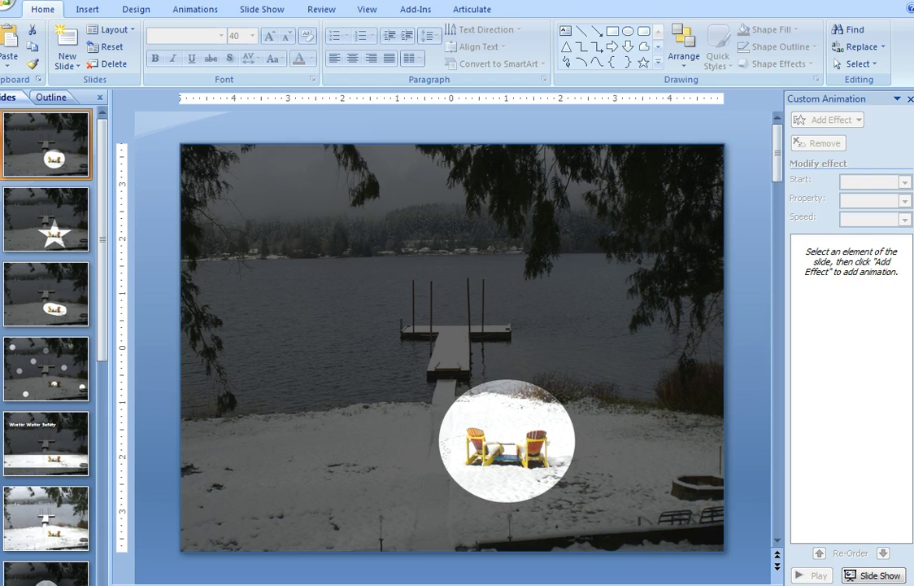
Step: Look through the star, freeform, multiple-circle and Winter Water Safety spotlight example slides
left_click(68, 214)
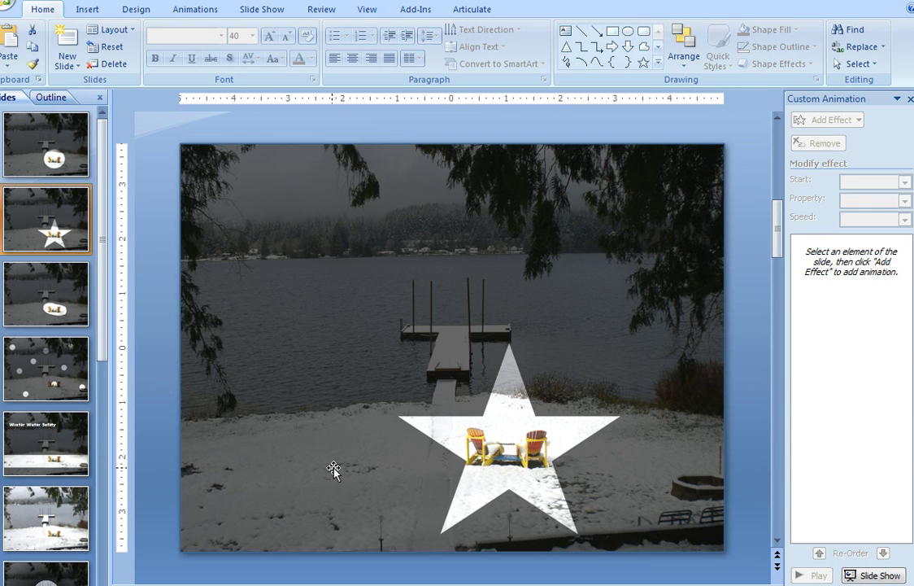
left_click(68, 307)
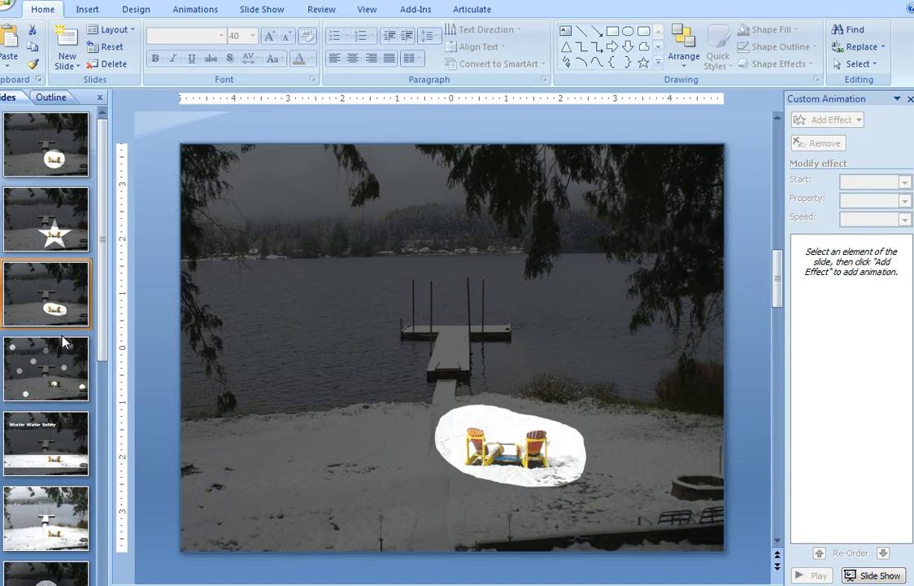
left_click(56, 368)
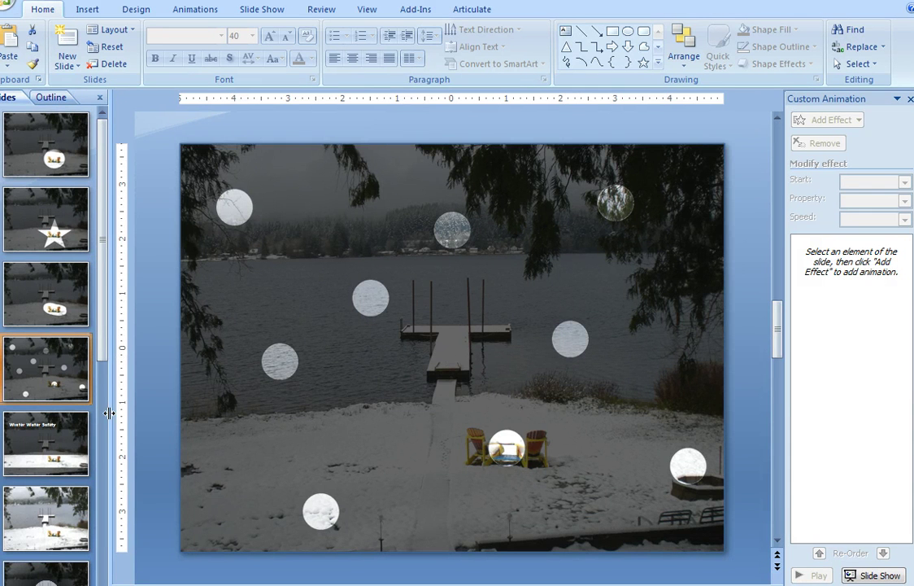
left_click(48, 434)
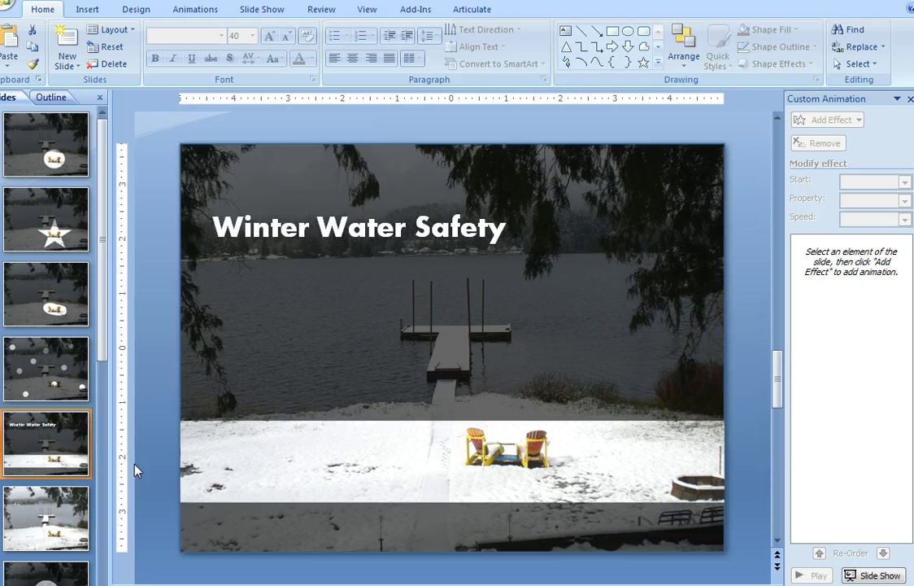
Step: On the sixth slide with the plain lake photo, draw a rectangle covering the whole slide
left_click(67, 511)
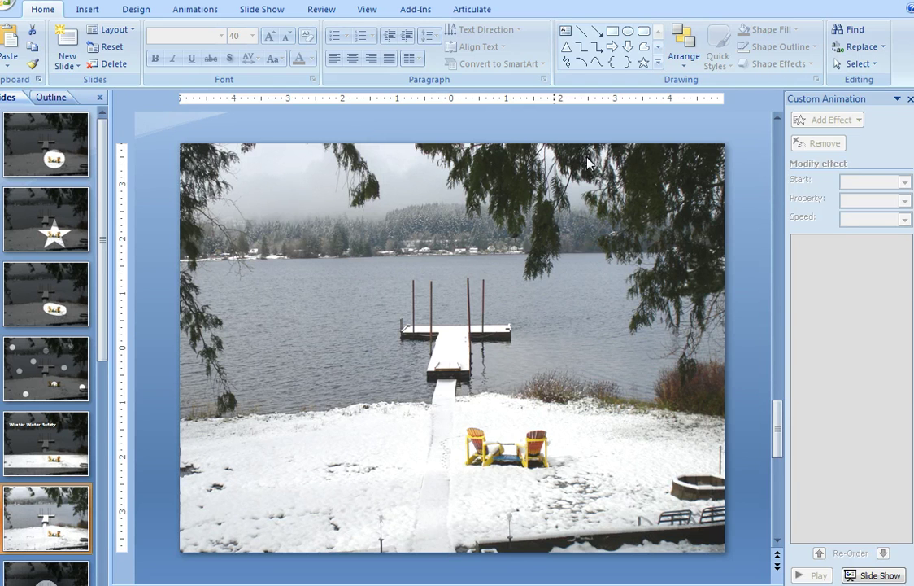
left_click(613, 32)
left_click_drag(185, 144, 724, 554)
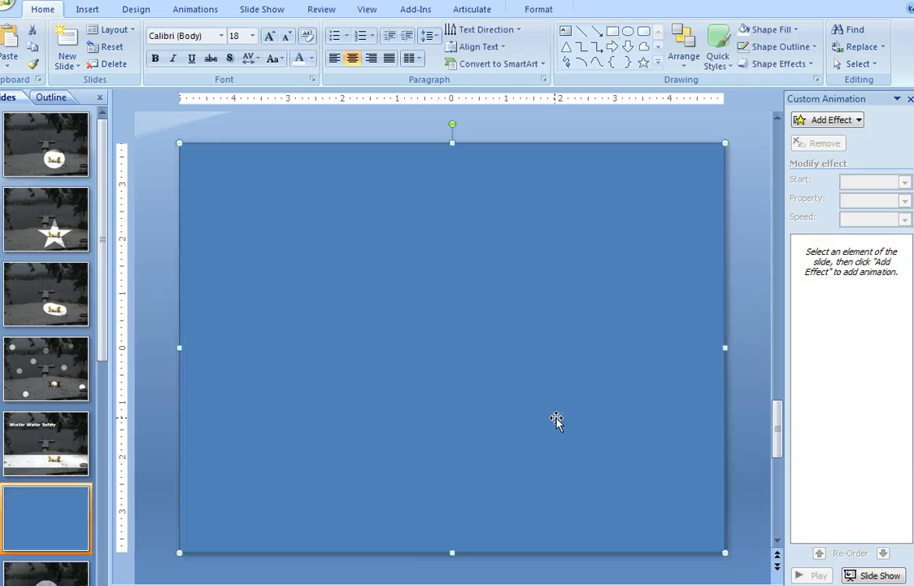
Step: Give the full-slide rectangle a solid black fill with 40% transparency
right_click(556, 419)
key("o")
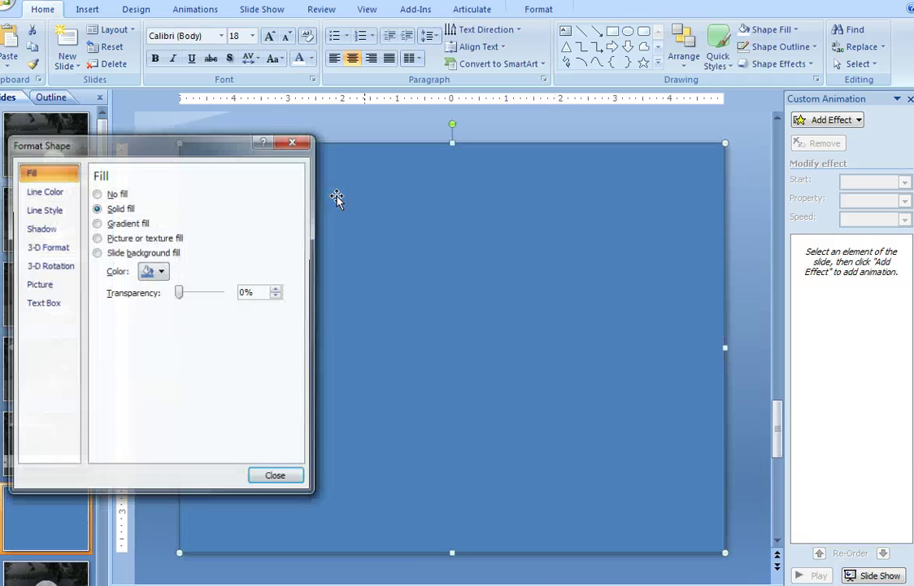
left_click(161, 271)
left_click(148, 301)
double_click(258, 292)
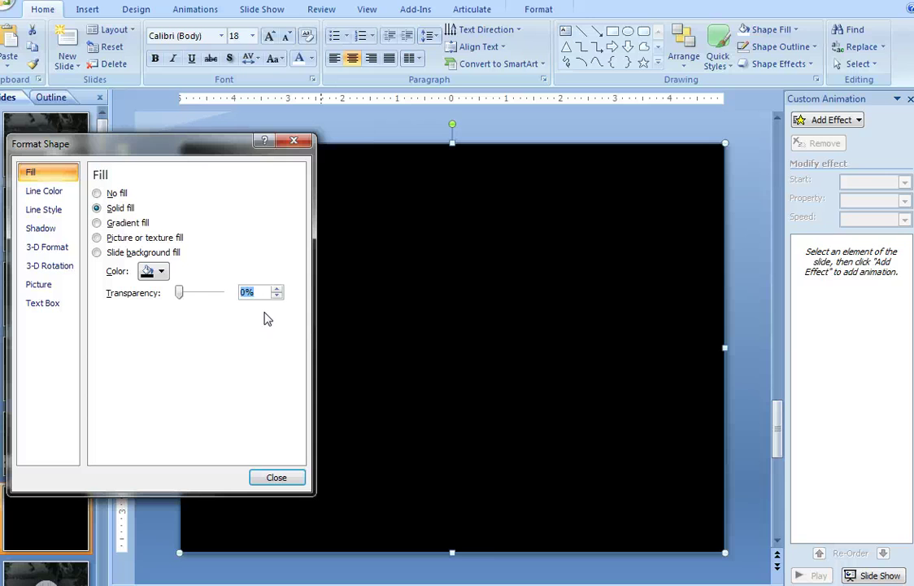
type("40")
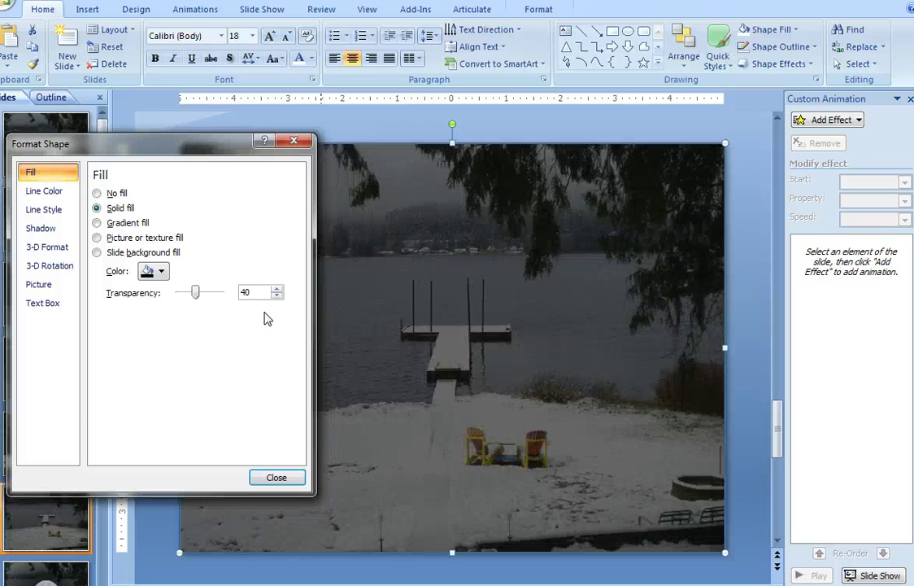
left_click(277, 477)
left_click(169, 206)
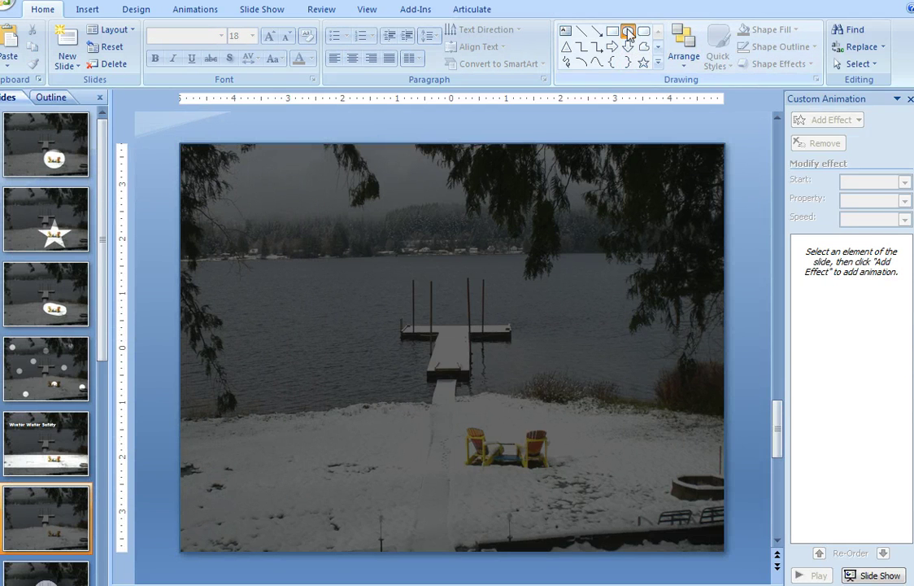
Step: Draw an oval about 2.83" wide and 2.17" high over the two chairs, filled white with no outline
left_click(629, 33)
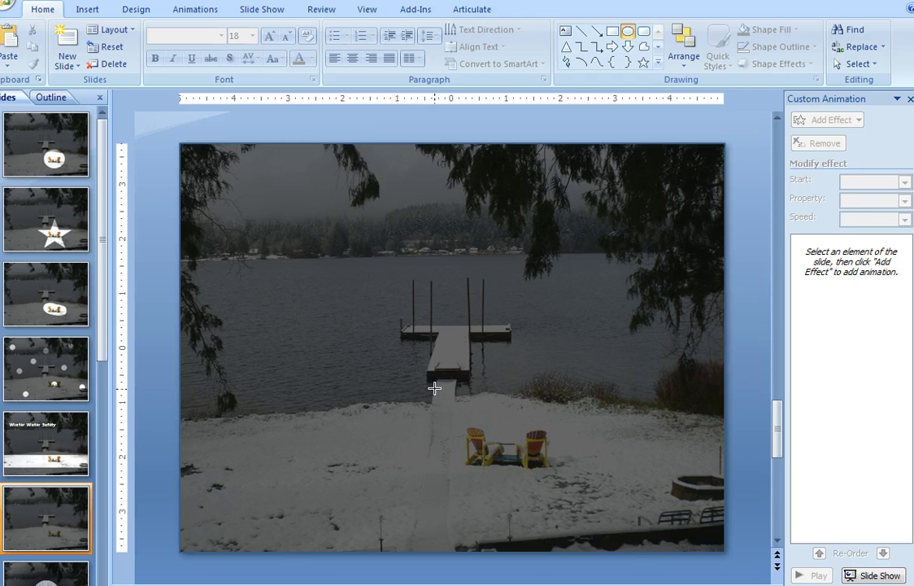
left_click_drag(432, 388, 583, 506)
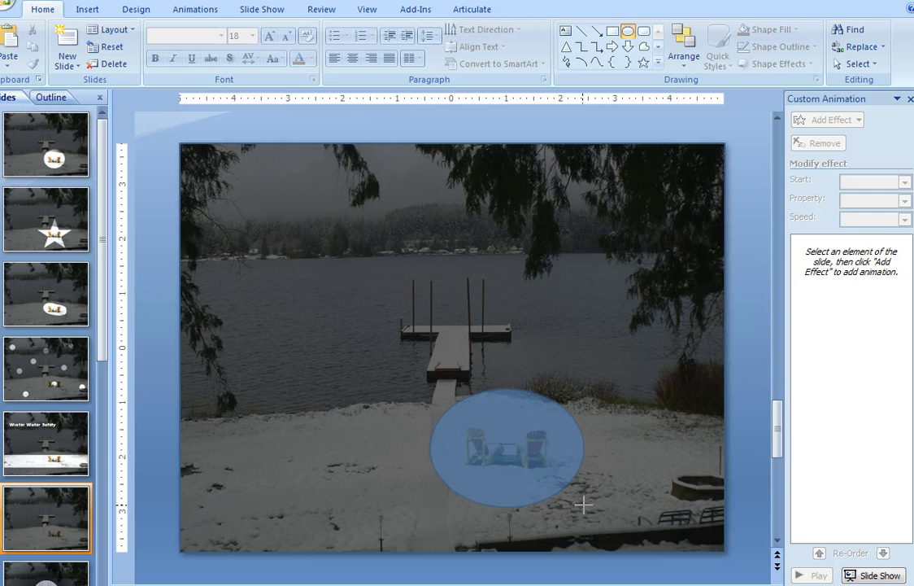
left_click_drag(584, 506, 584, 506)
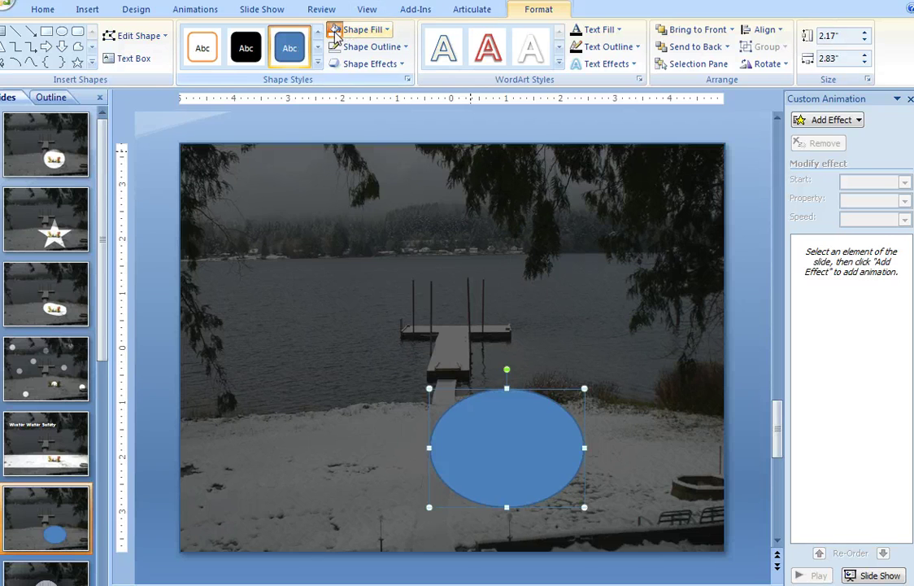
left_click(335, 31)
left_click(406, 47)
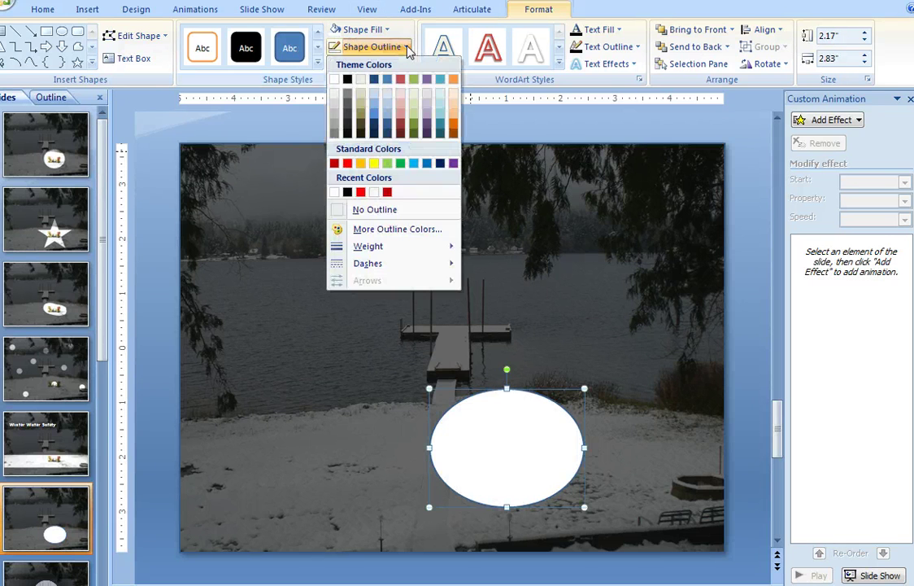
left_click(399, 211)
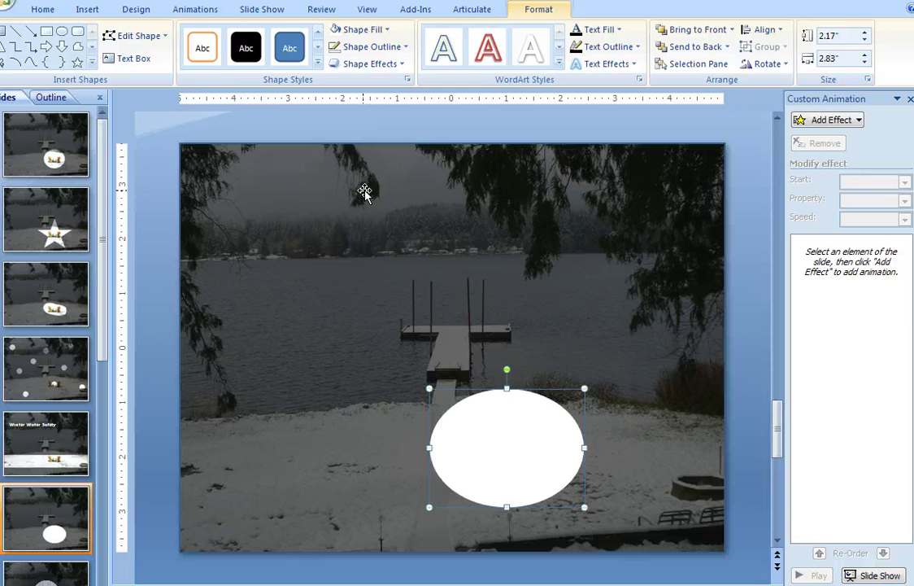
Step: Cut the oval and the dark rectangle together and paste them back as one PNG picture
left_click(352, 263, "shift")
key("Delete")
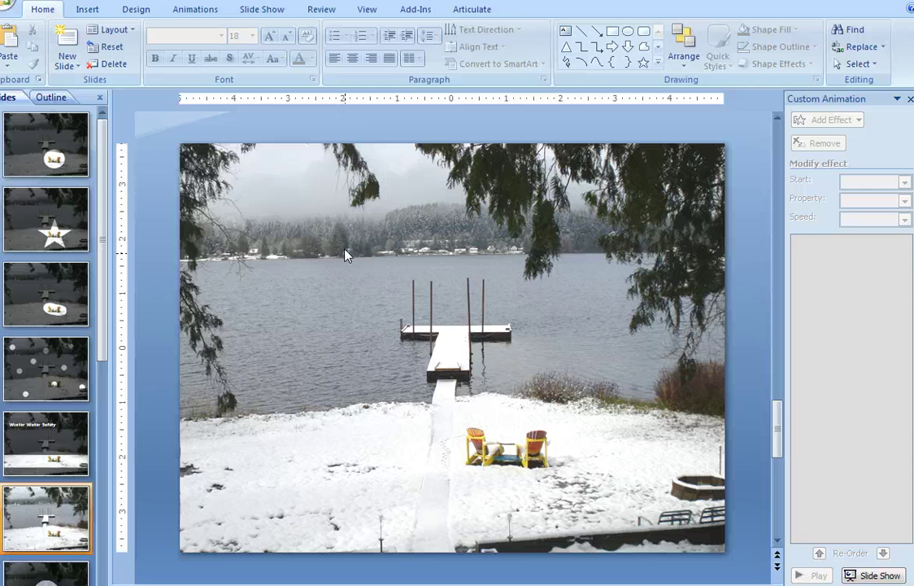
left_click(8, 65)
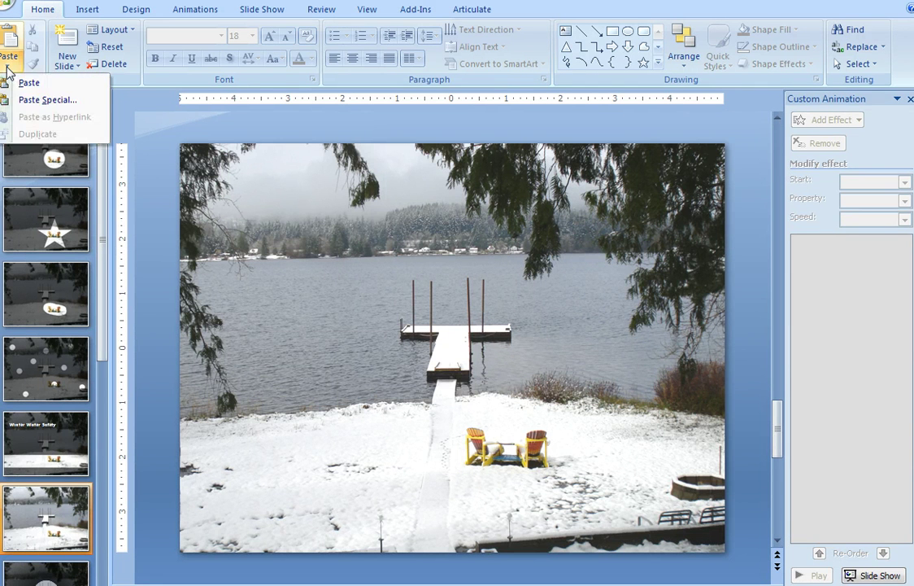
left_click(37, 99)
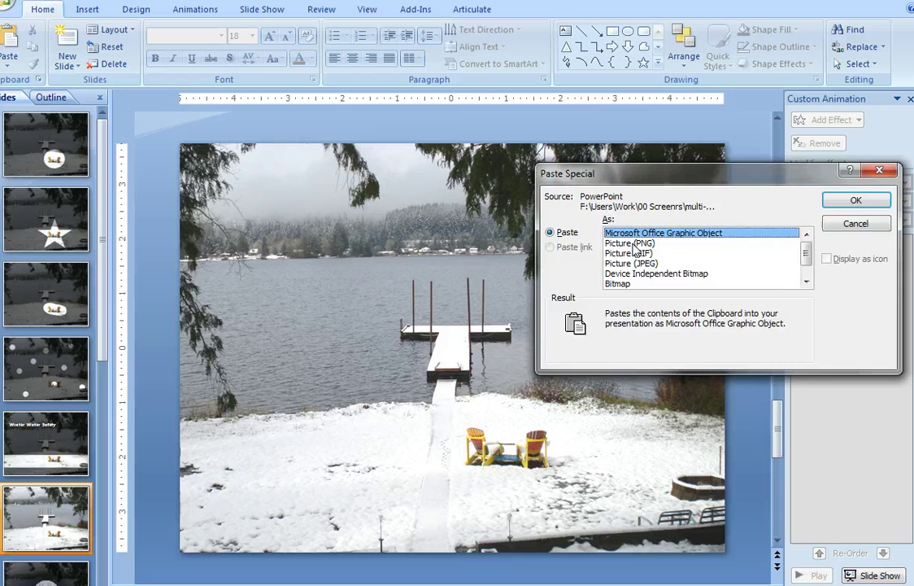
double_click(633, 244)
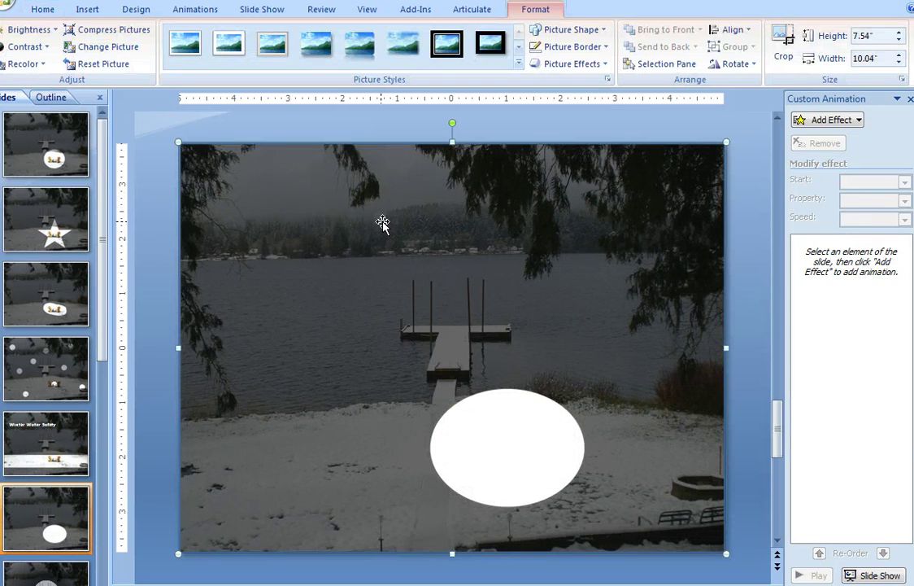
Step: Make the white oval area of the pasted picture transparent with Set Transparent Color
left_click(36, 68)
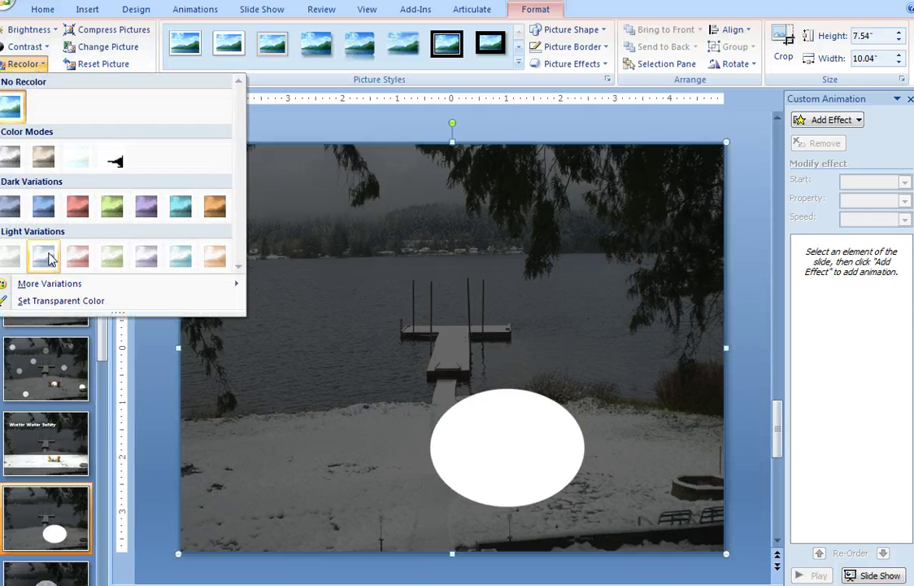
left_click(55, 301)
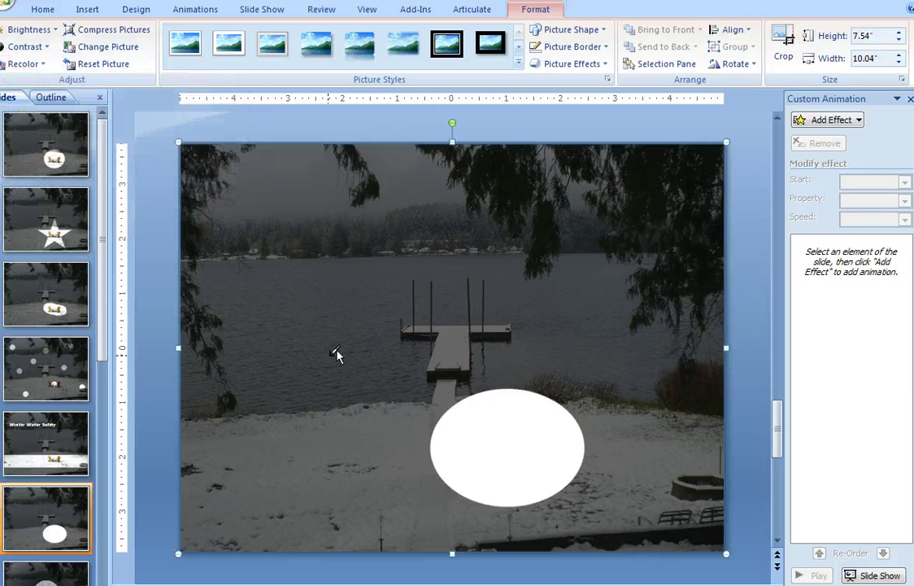
left_click(510, 444)
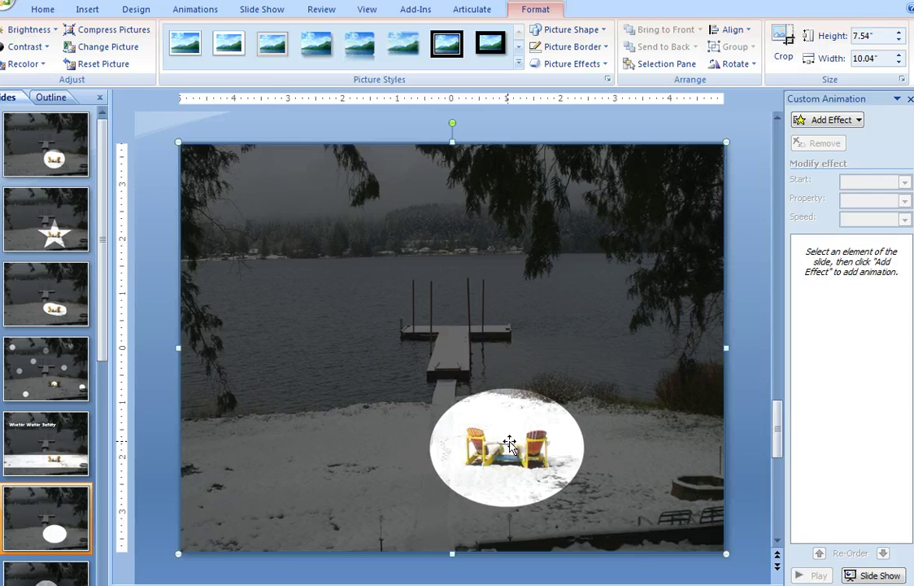
left_click(166, 336)
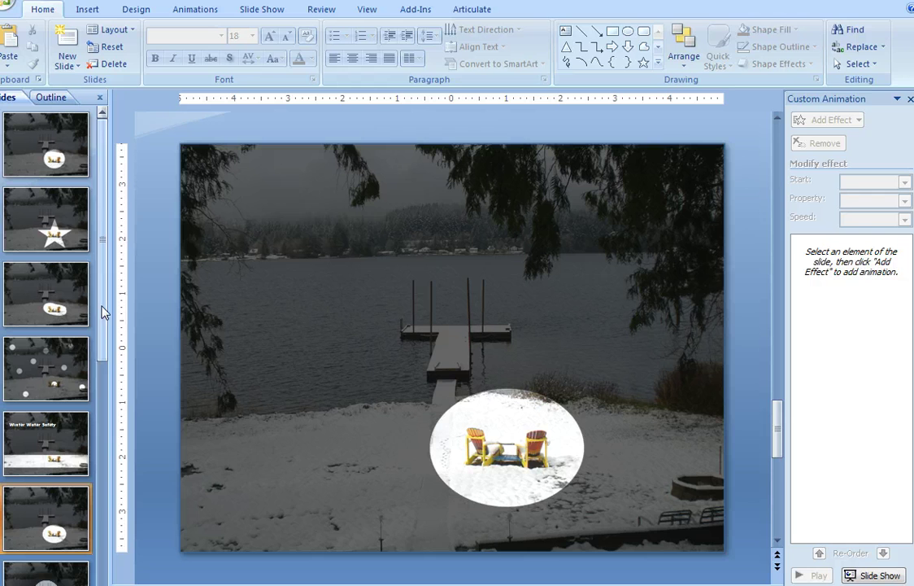
Step: Add a Magnify entrance animation to the spotlight overlay picture
left_click(311, 348)
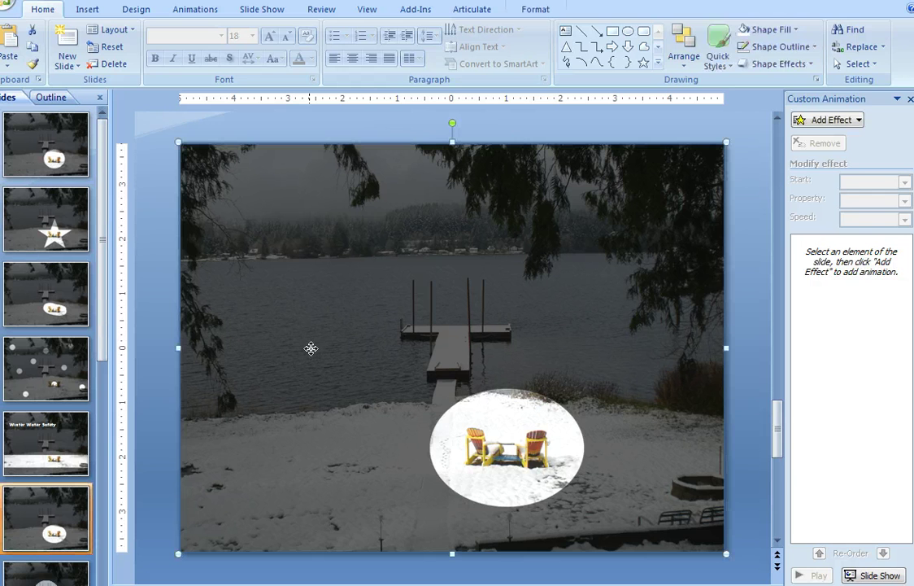
left_click(311, 348)
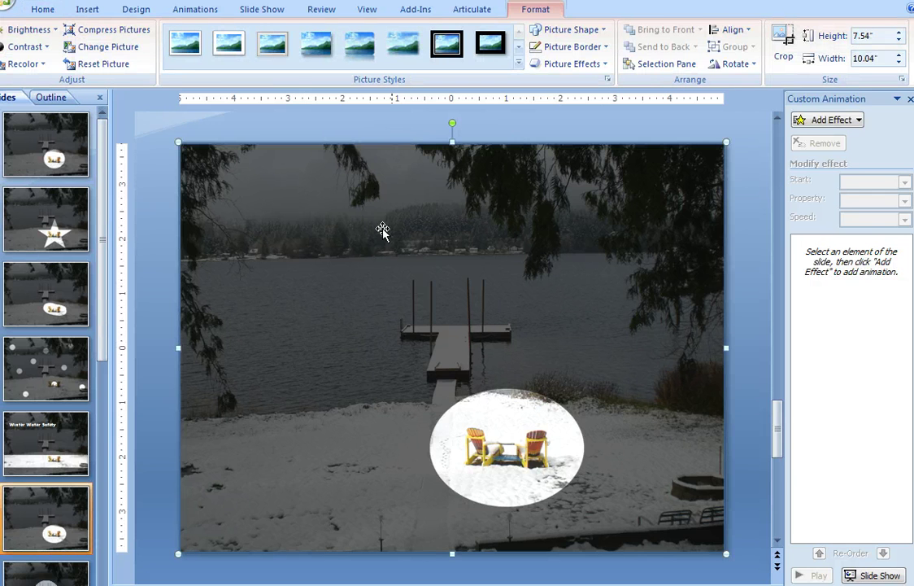
left_click(857, 123)
mouse_move(817, 141)
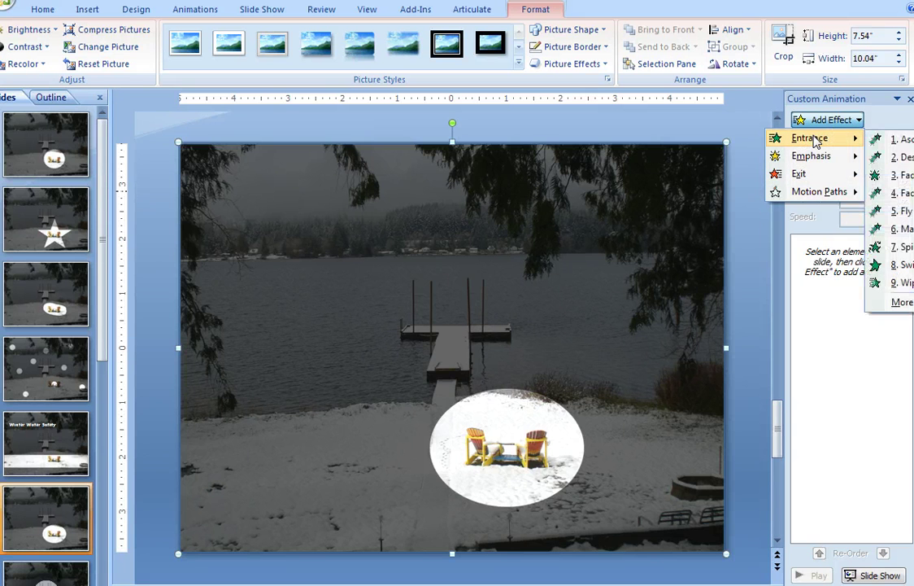
left_click(899, 229)
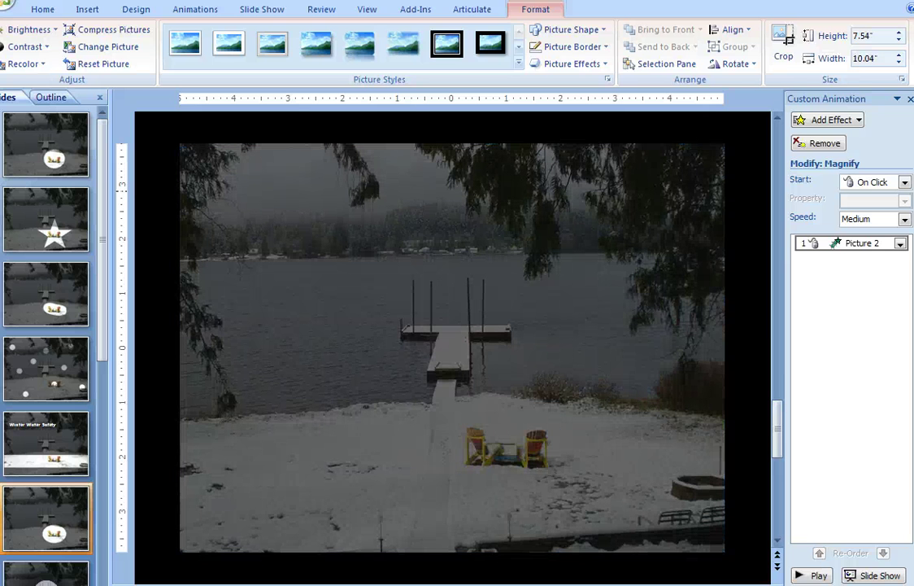
Step: Set the Magnify animation's speed to Very Fast and preview it
left_click(869, 220)
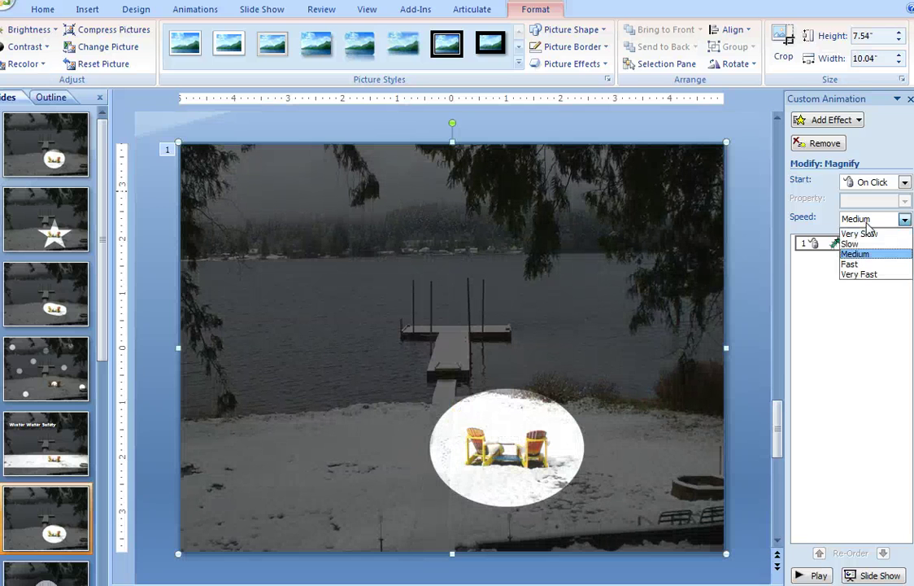
left_click(865, 275)
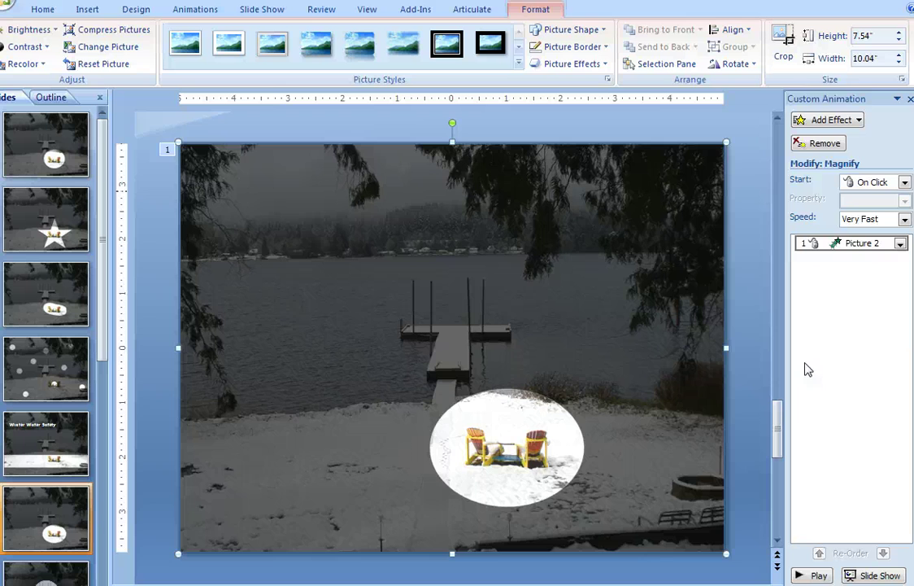
left_click(818, 575)
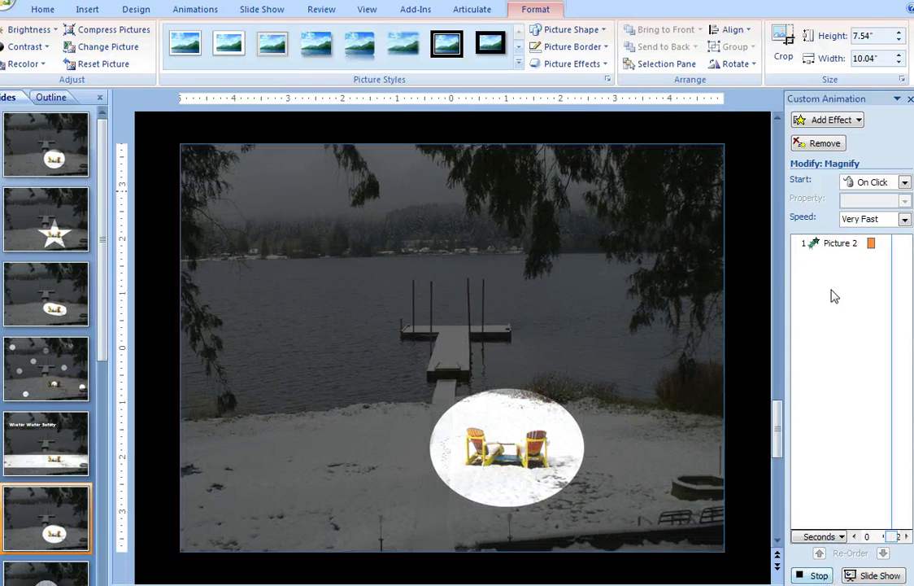
Step: Set the Magnify animation's speed to Fast
left_click(886, 221)
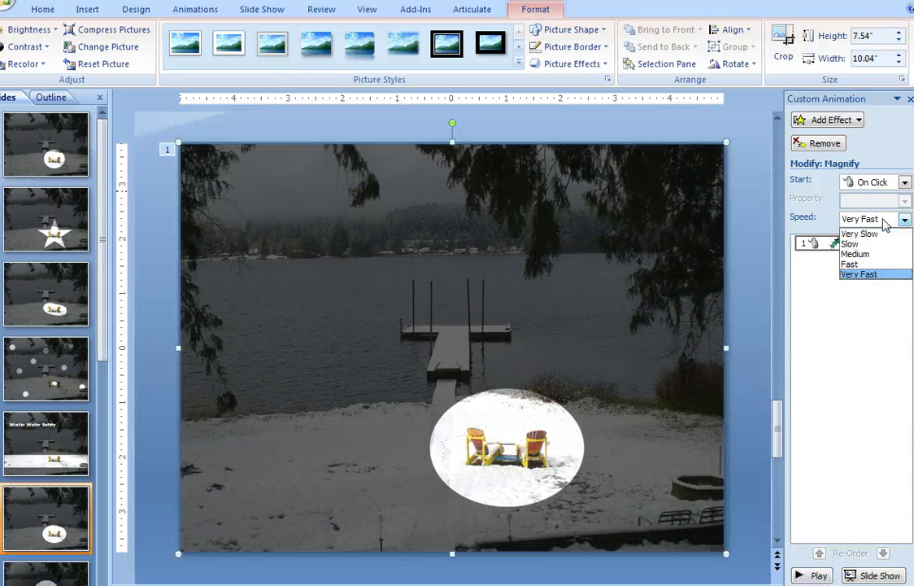
left_click(847, 263)
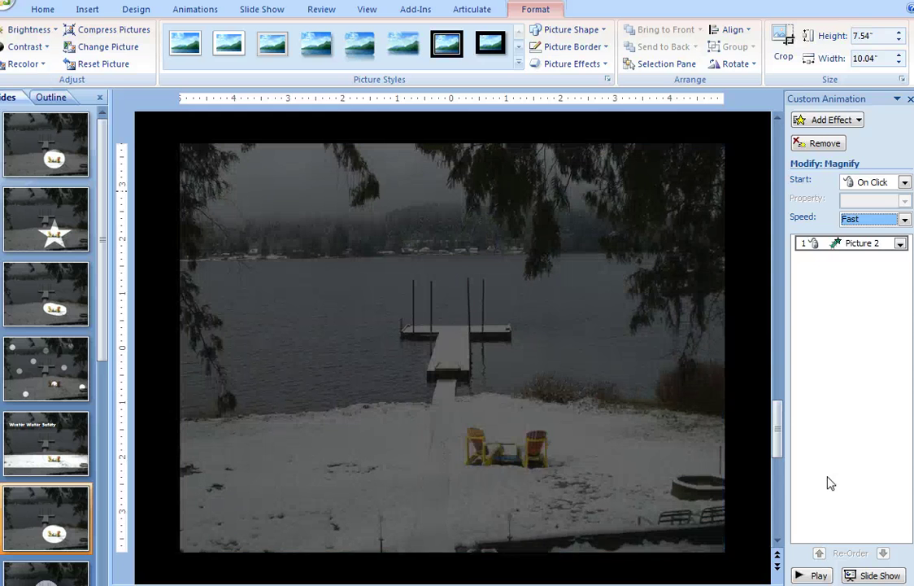